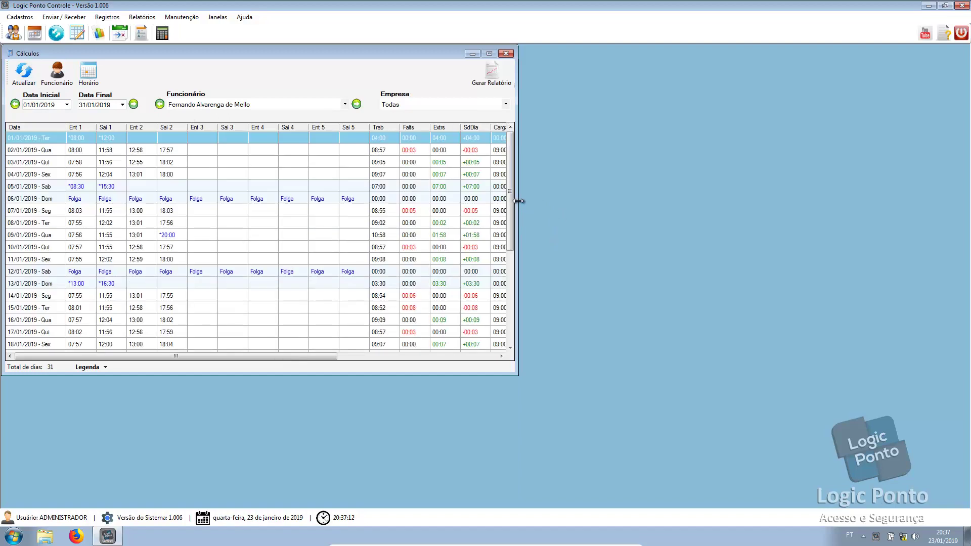
Widen the Cálculos window to show all its columns and check the work schedule's overtime type settings
drag(516, 205, 765, 209)
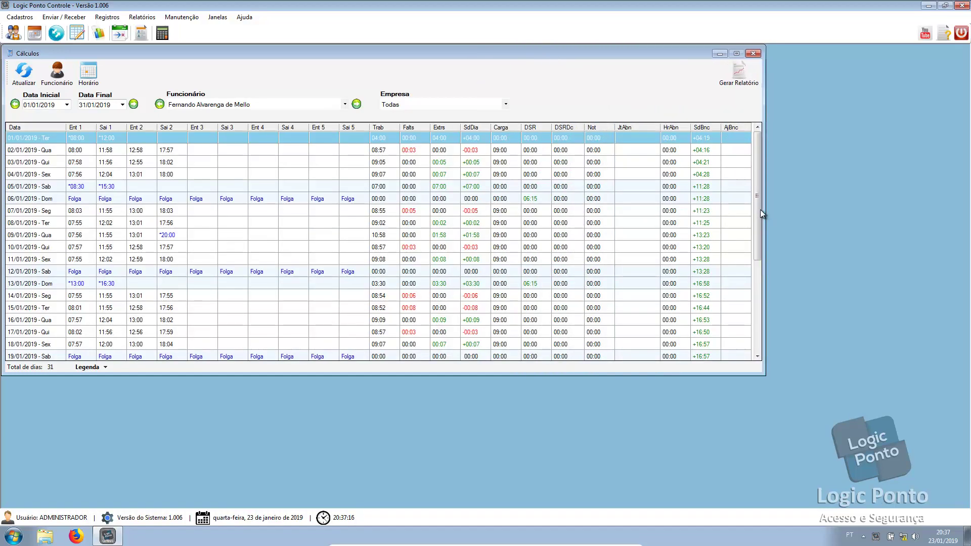
click(95, 80)
click(411, 182)
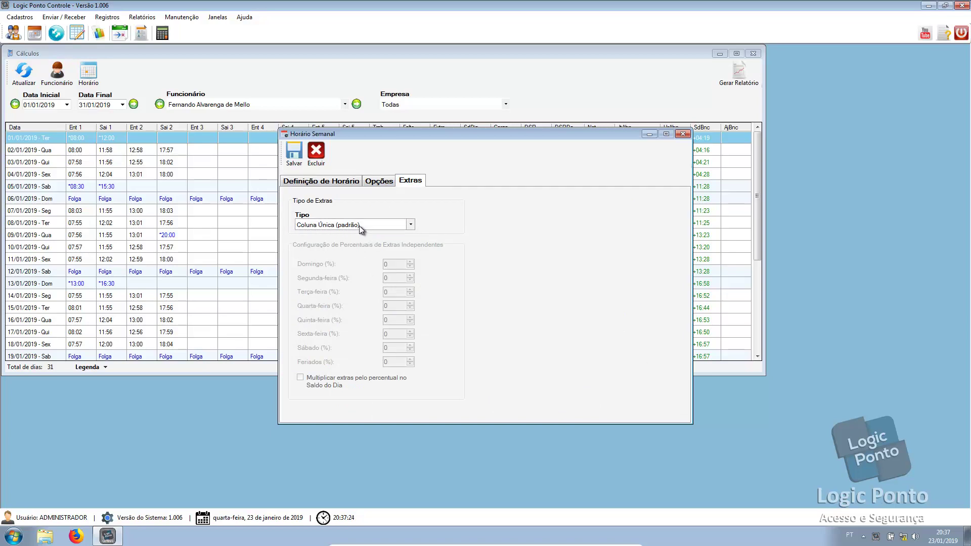
click(684, 135)
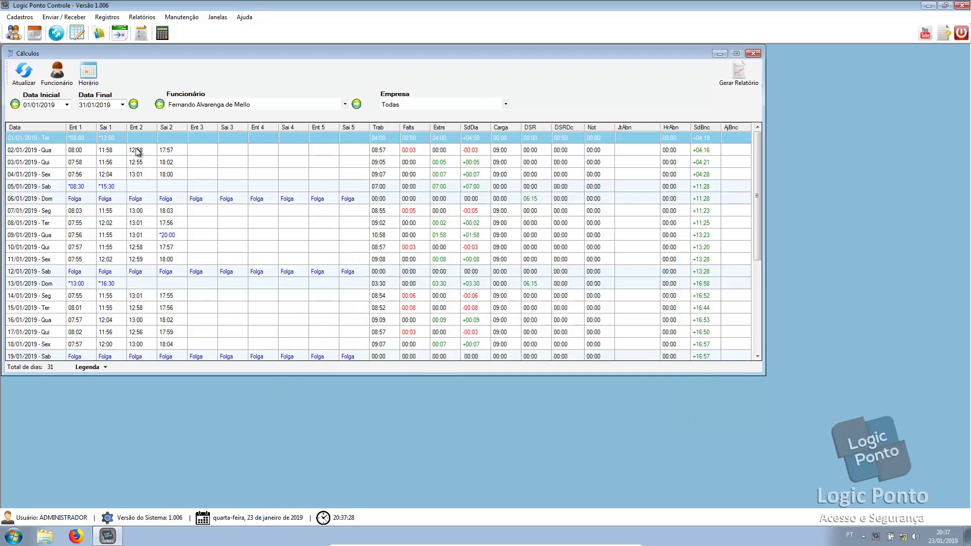
Examine the January clock-in records and overtime on workdays, the holiday, Saturdays and Sundays in the Cálculos grid
click(138, 174)
click(135, 212)
click(133, 236)
click(134, 223)
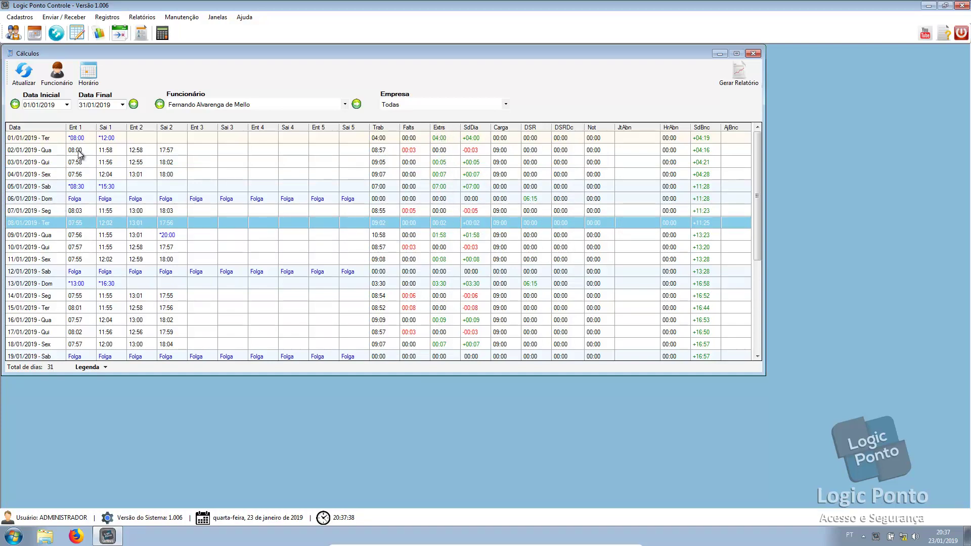
click(22, 138)
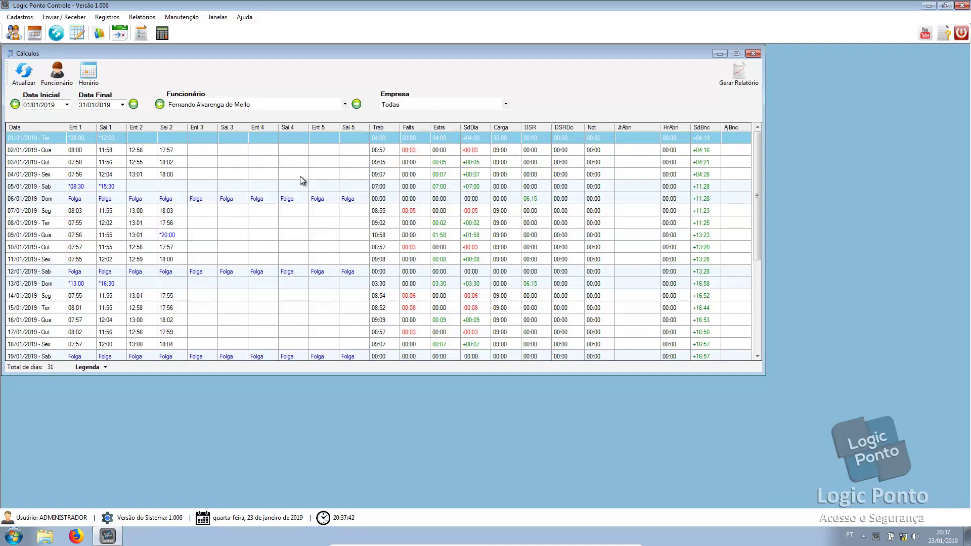
click(104, 186)
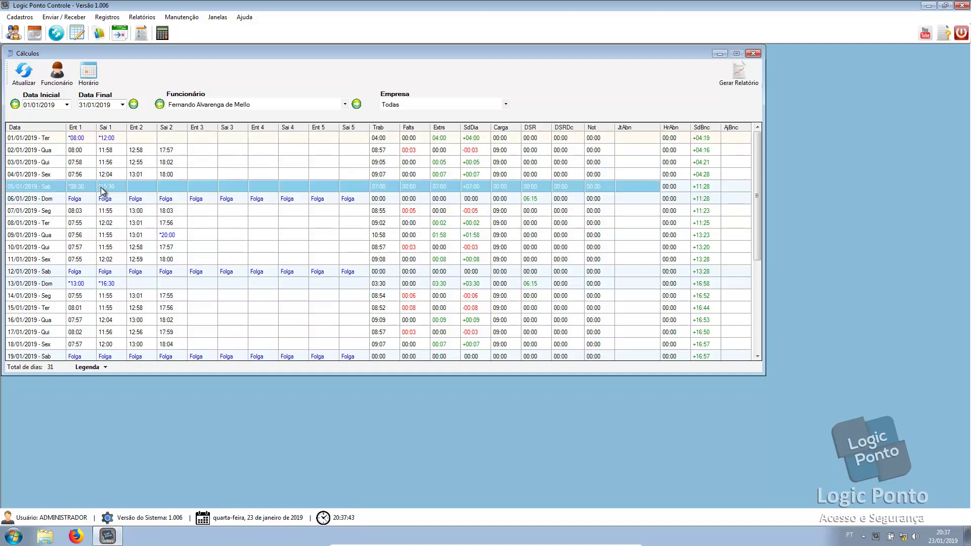
click(95, 272)
click(95, 224)
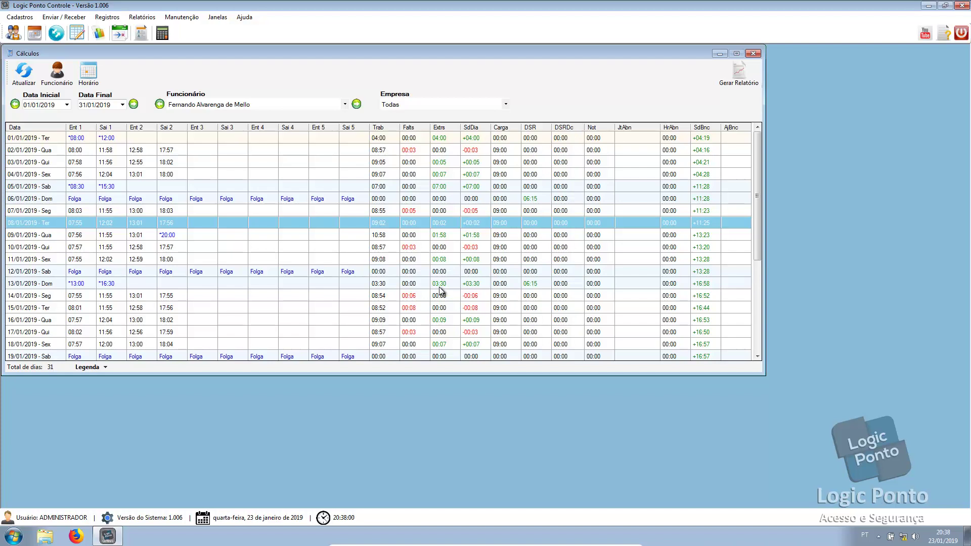
Set the weekly schedule's overtime type to Colunas Independentes
click(89, 73)
click(413, 183)
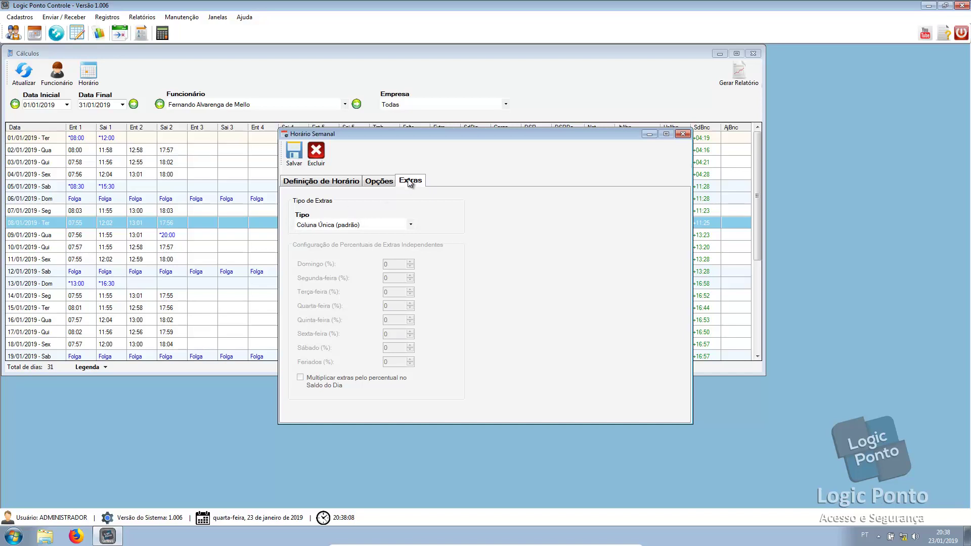
click(307, 225)
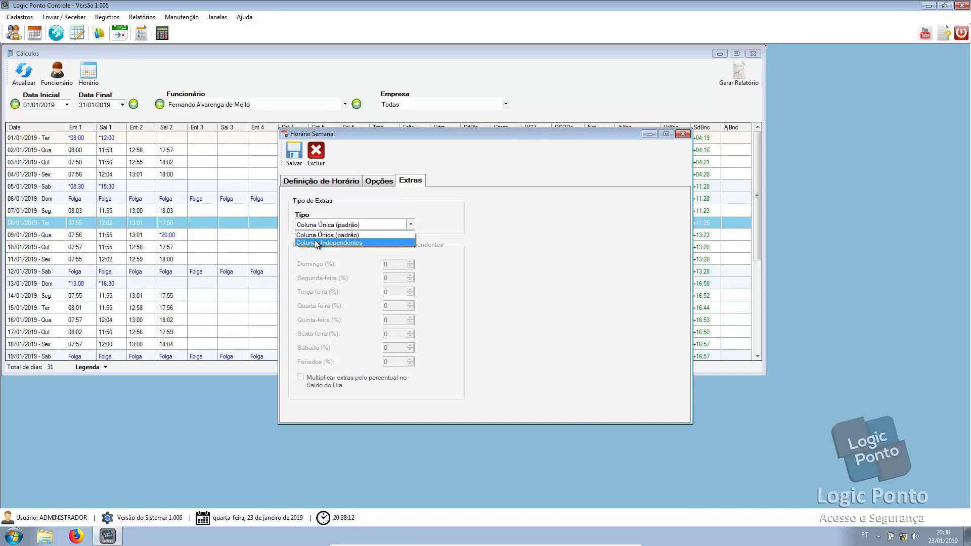
click(335, 241)
Set the overtime percentages for Domingo and Feriados to 100
click(392, 265)
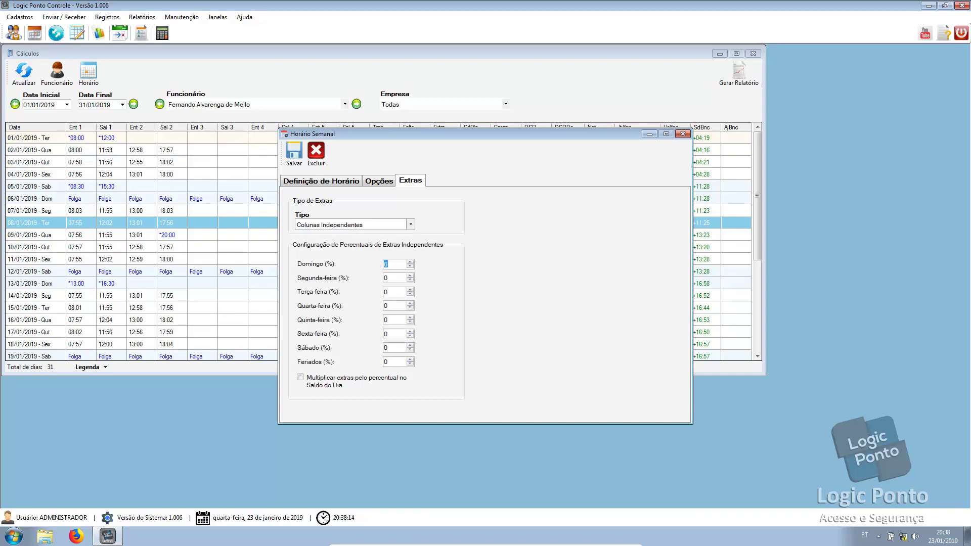
key(BackSpace)
text(100)
click(389, 362)
key(BackSpace)
text(100)
Set the overtime percentages for Segunda-feira through Sábado to 50
click(388, 274)
text(50)
click(398, 294)
text(50)
click(390, 320)
text(50)
click(393, 335)
text(50)
key(Tab)
Save the schedule with its independent overtime columns, close it and refresh the calculations
click(294, 152)
click(493, 301)
click(536, 303)
click(683, 134)
click(24, 71)
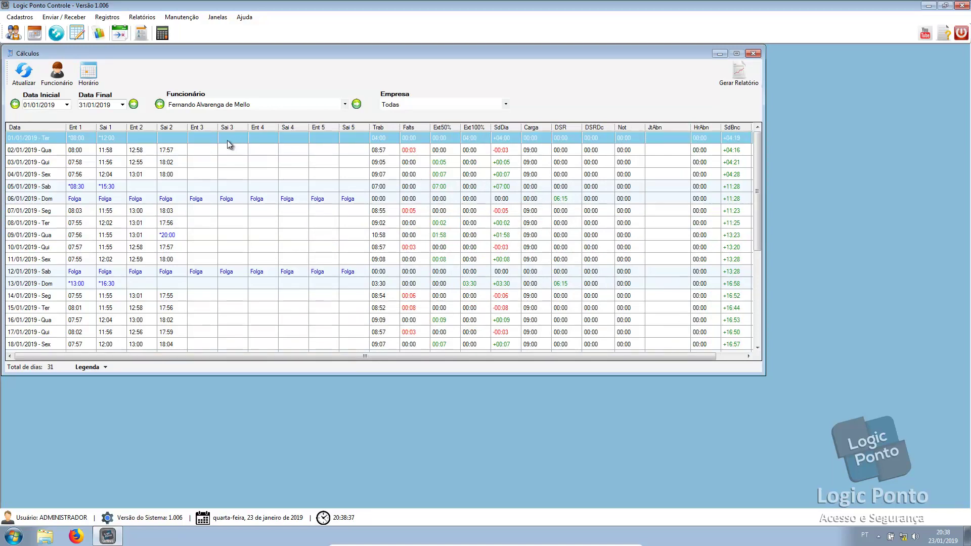
Examine how overtime on 1, 2 and 13 January is split between the Ext50% and Ext100% columns
click(96, 150)
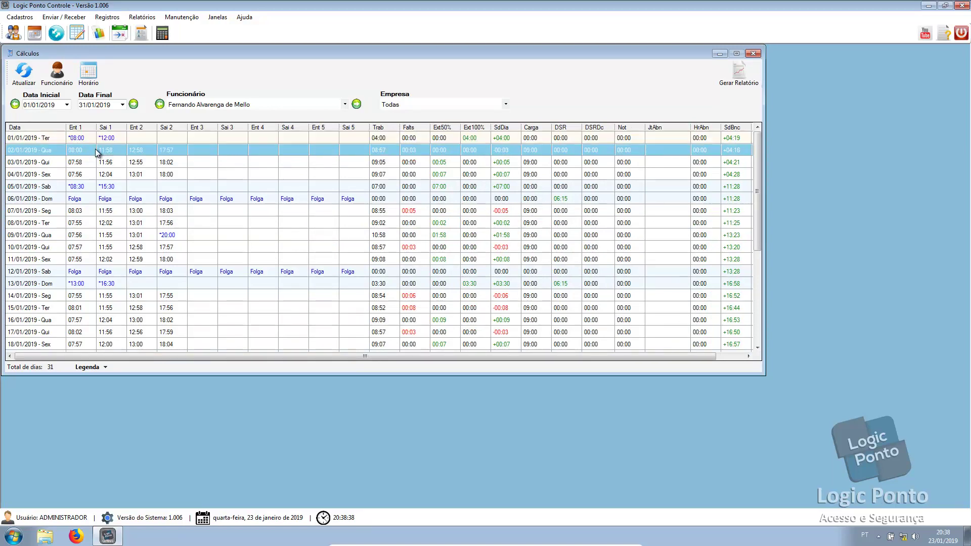
click(69, 136)
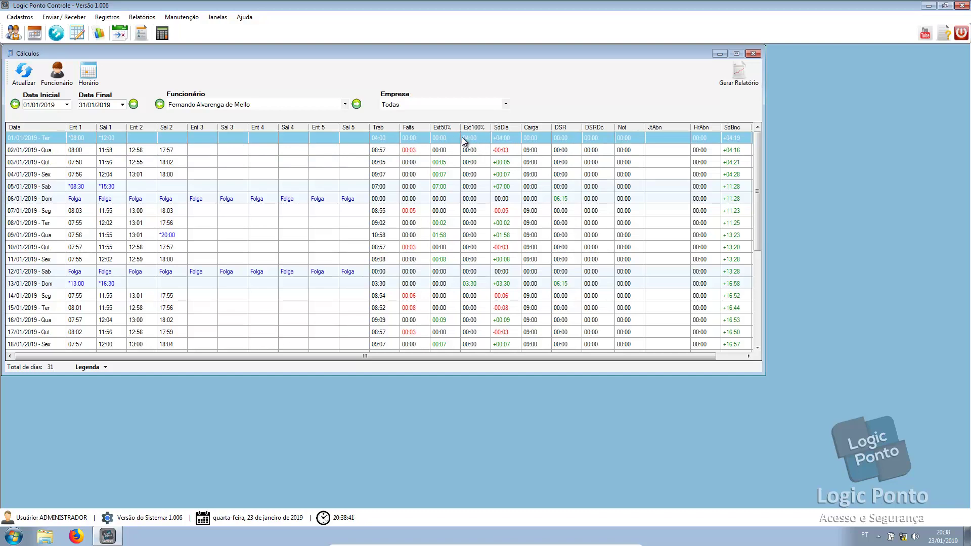
click(81, 285)
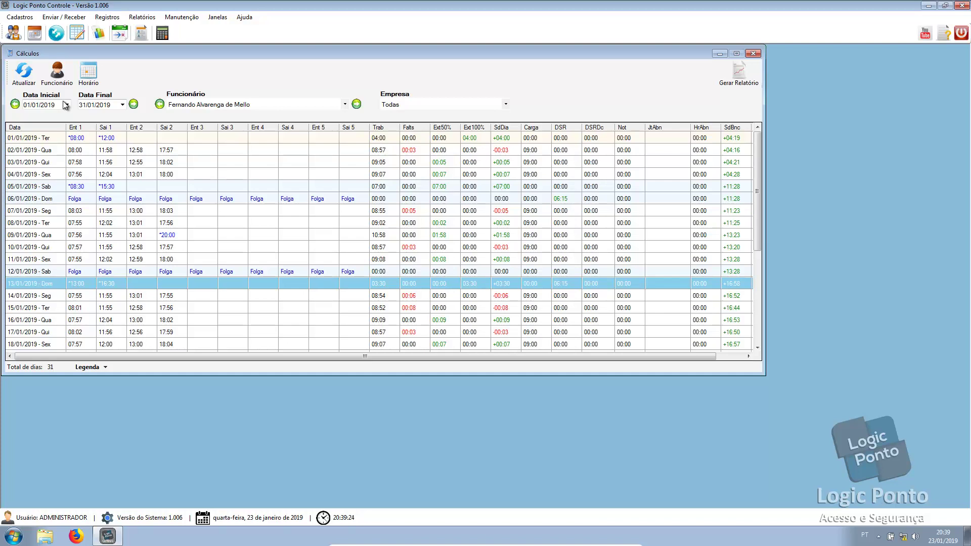
Enable the schedule's overtime option "Multiplicar extras pelo percentual no Saldo do Dia"
click(86, 79)
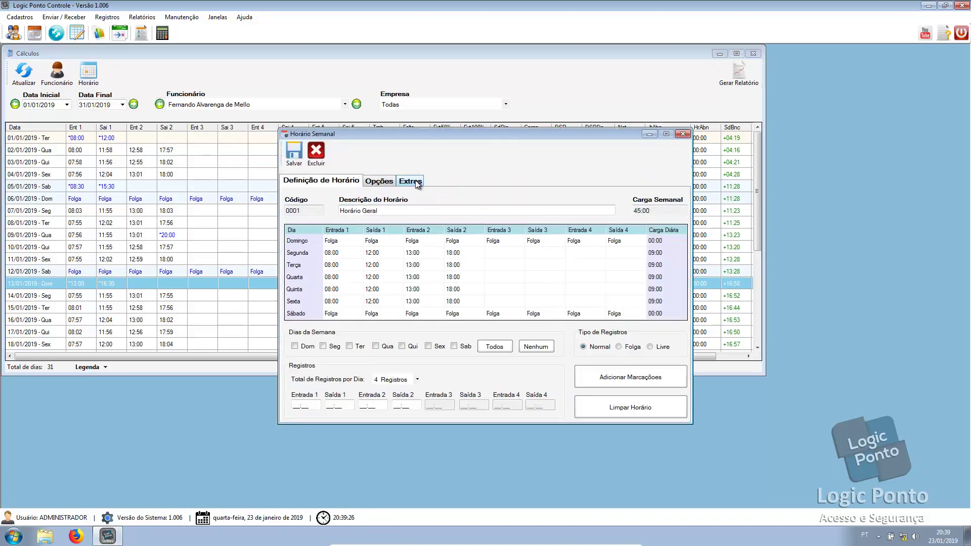
click(415, 182)
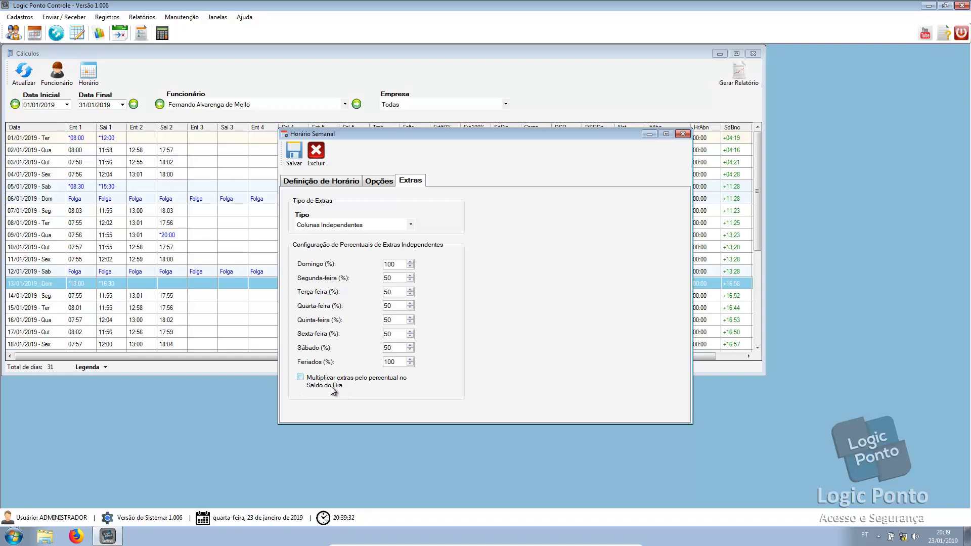
click(300, 377)
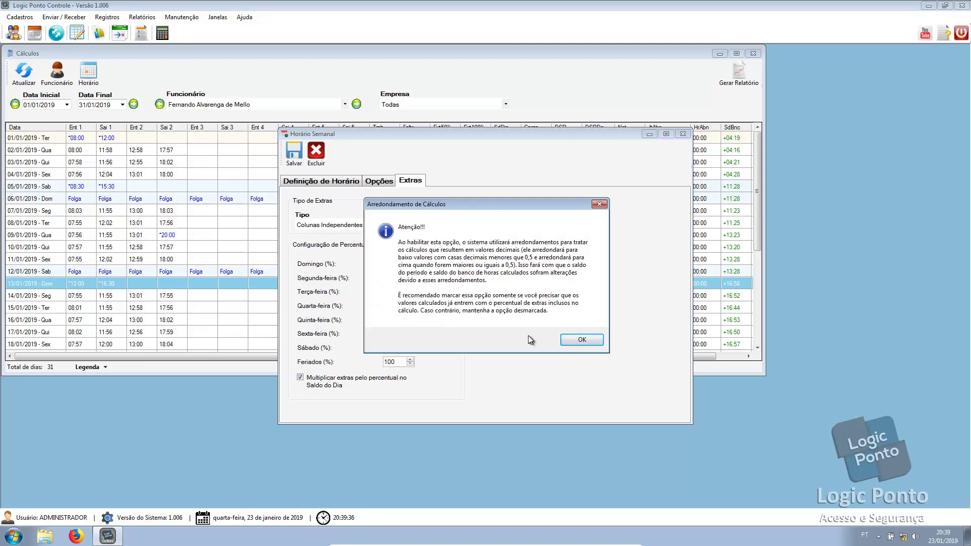
click(580, 342)
Save the schedule with the multiplication option, close it and refresh the calculations
click(286, 154)
click(480, 307)
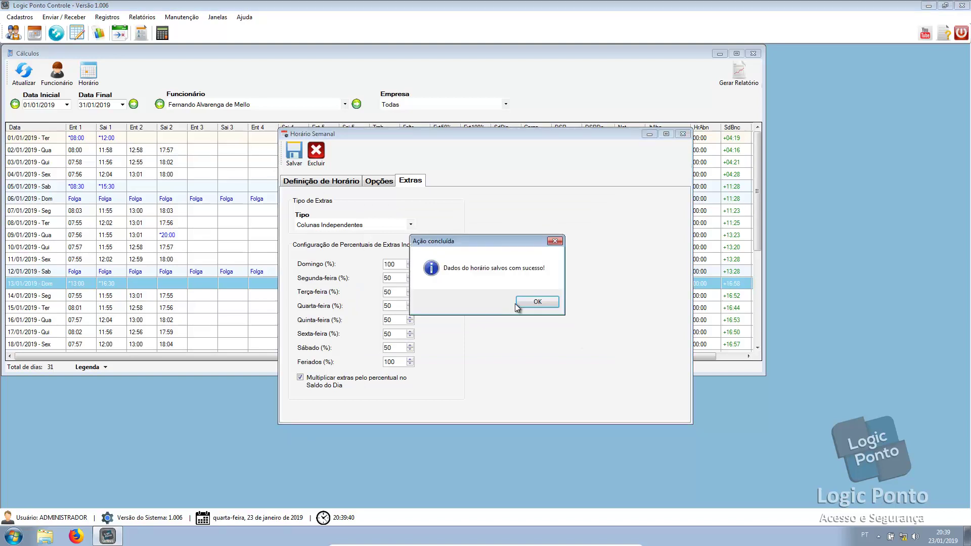
click(537, 302)
click(683, 134)
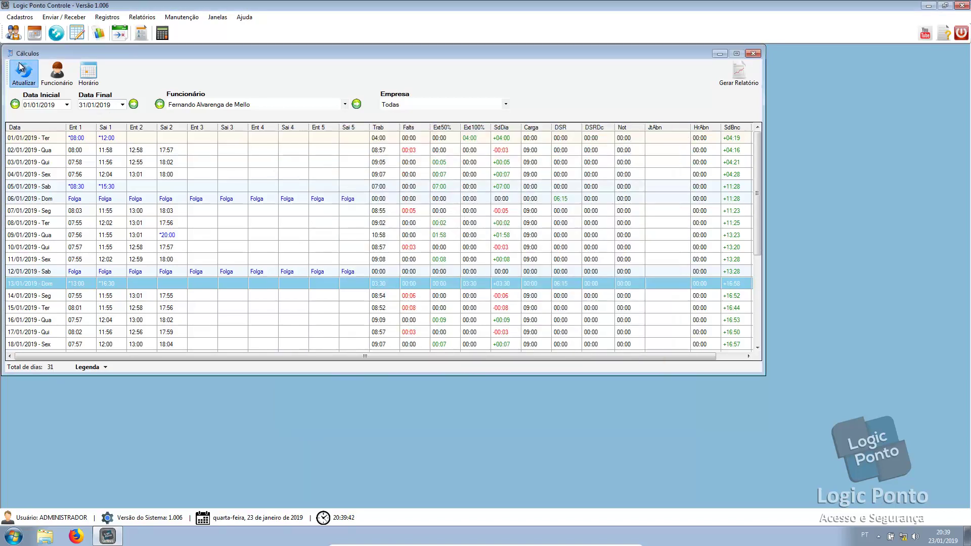
click(20, 67)
Examine the multiplied daily balances, the hour bank balance and the totals row of the calculations
click(495, 199)
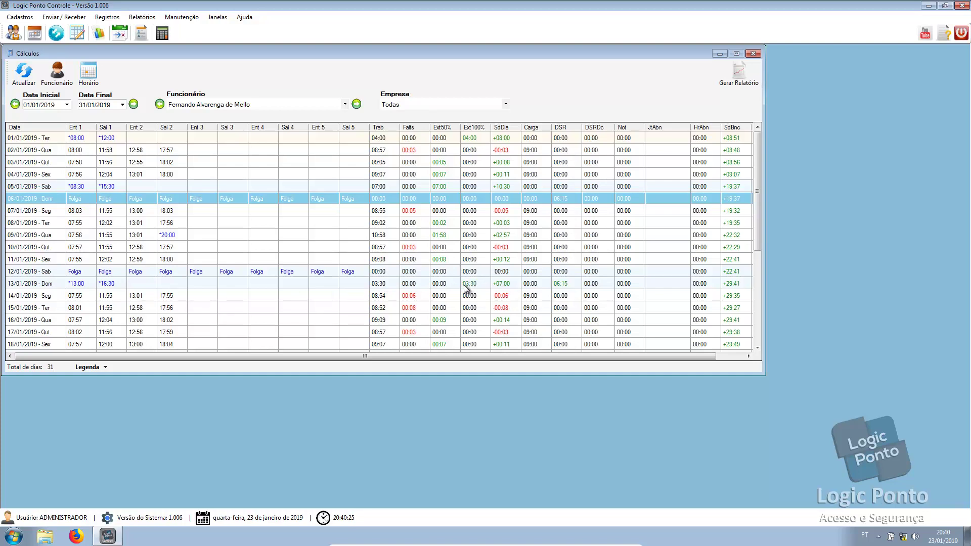
click(506, 283)
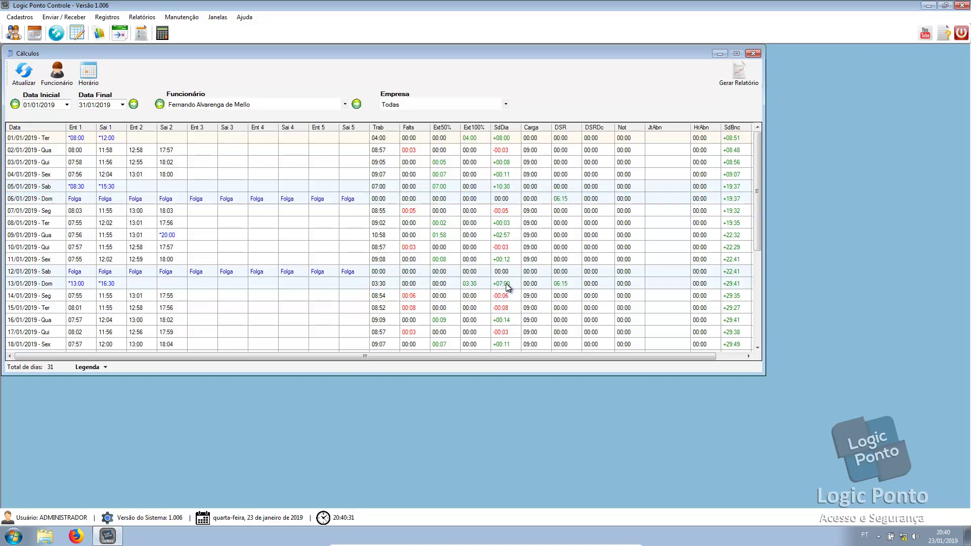
drag(691, 357, 730, 355)
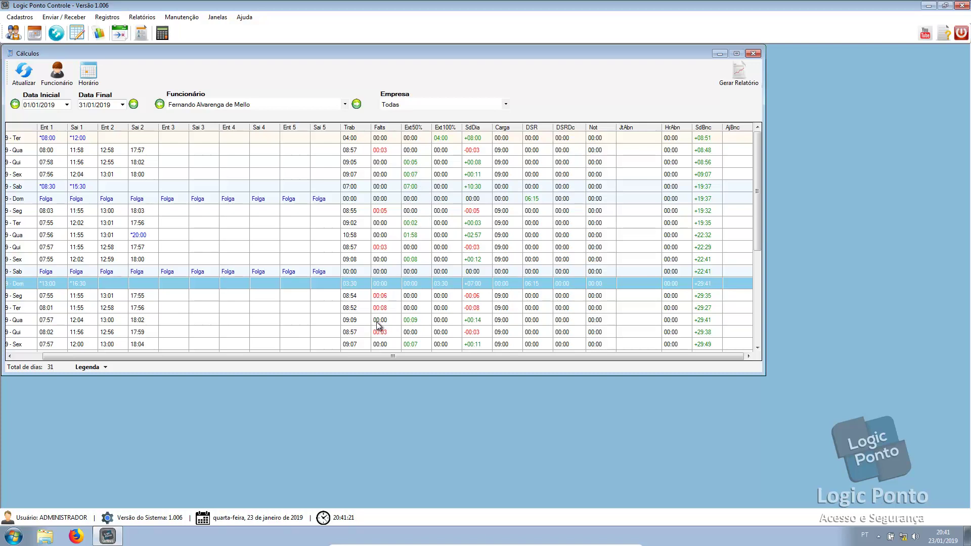
drag(351, 354, 322, 355)
click(29, 163)
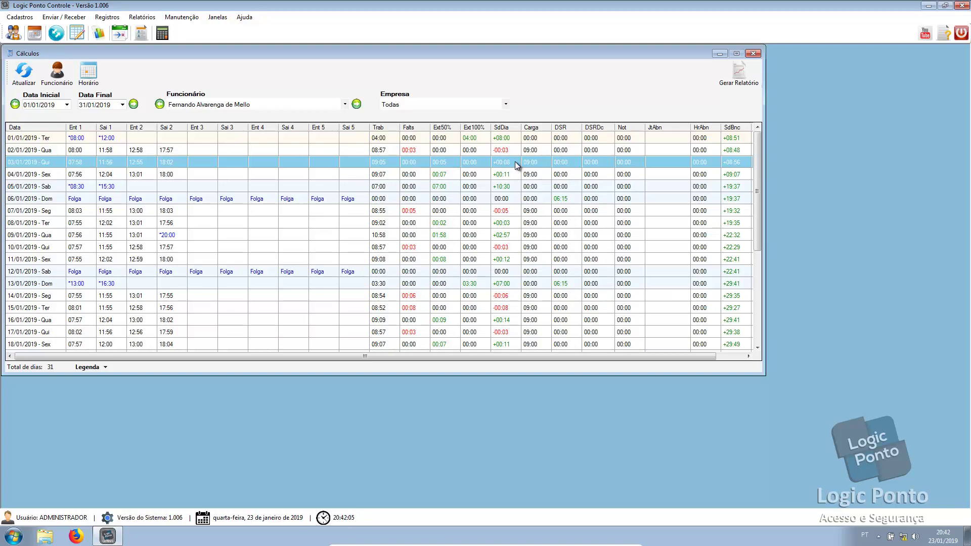
scroll(508, 147, down, 5)
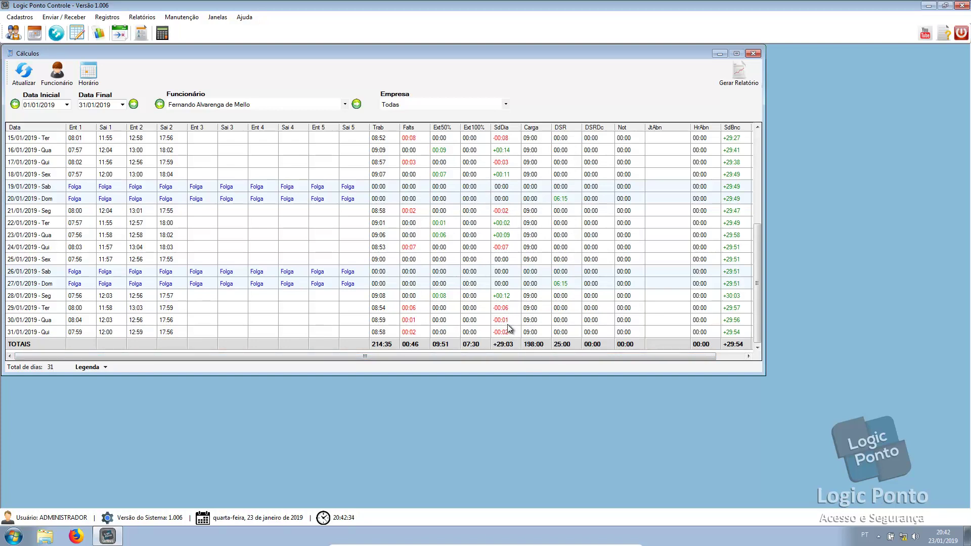
Turn the schedule's percentage multiplication option off and on again to review its rounding notice, and dismiss the notice
click(93, 72)
click(410, 181)
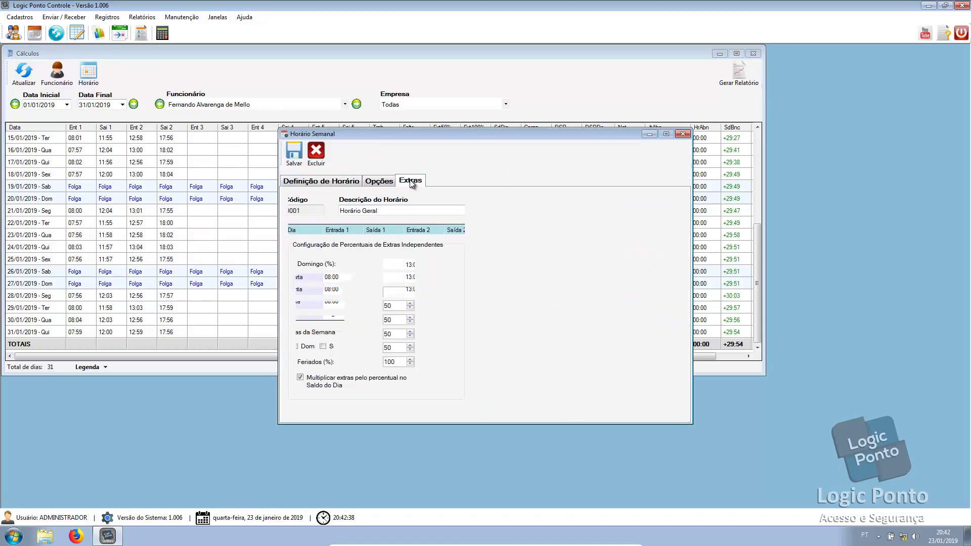
click(300, 378)
click(301, 377)
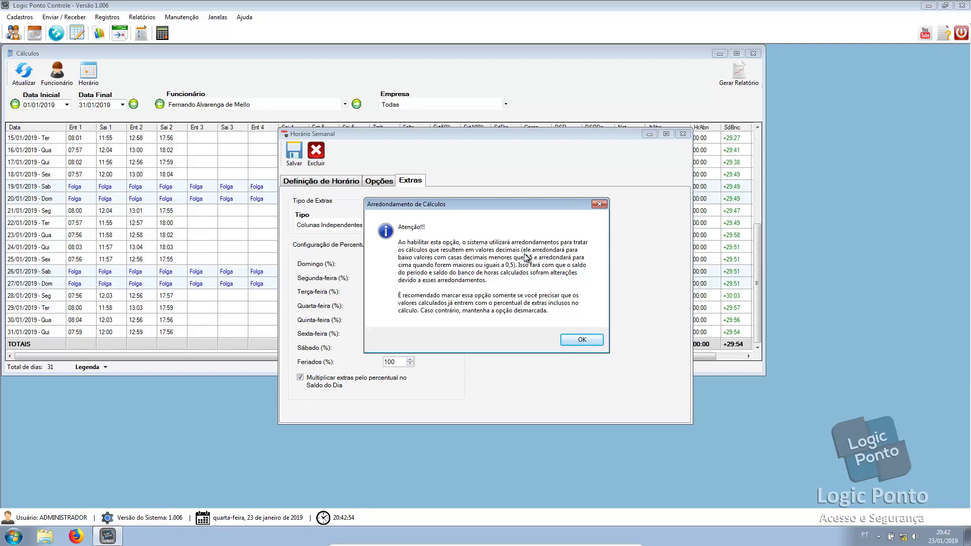
click(599, 205)
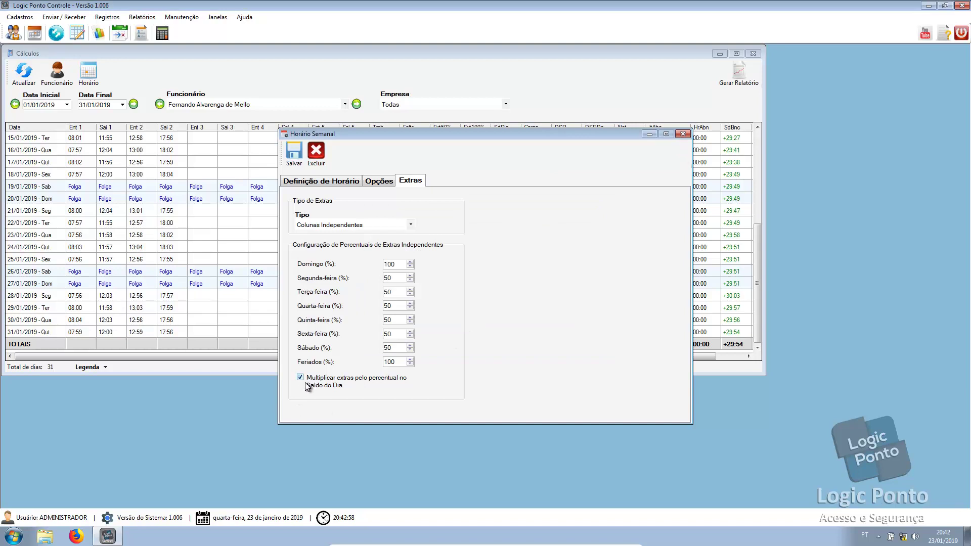
Move the schedule window aside, turn off percentage multiplication and set the Segunda-feira through Sábado overtime percentages to 0
drag(448, 137, 698, 96)
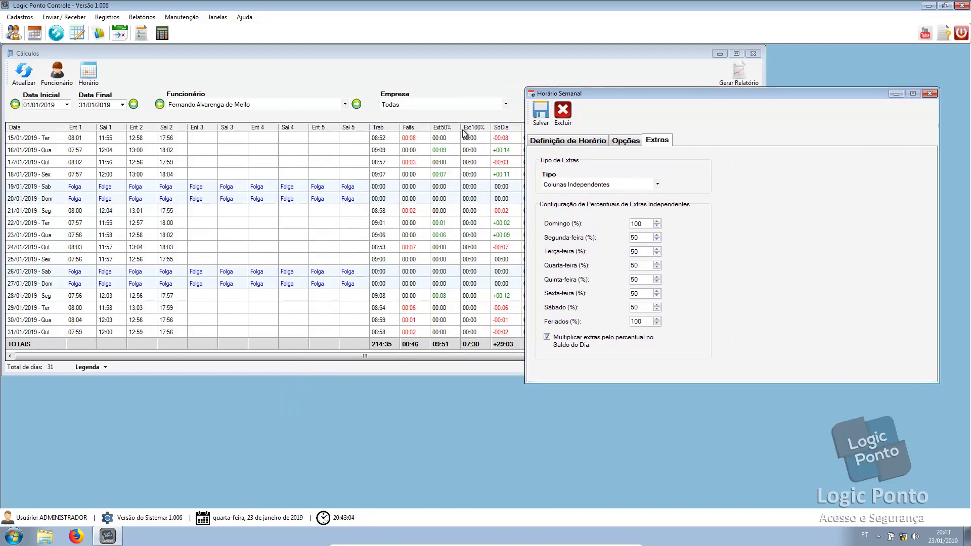
click(547, 338)
drag(645, 223, 629, 223)
drag(651, 322, 622, 303)
click(631, 298)
double_click(635, 279)
text(0)
double_click(635, 266)
text(0)
click(639, 252)
drag(641, 238, 615, 236)
text(0)
Re-enable "Multiplicar extras pelo percentual no Saldo do Dia" and save the schedule
click(547, 338)
click(581, 340)
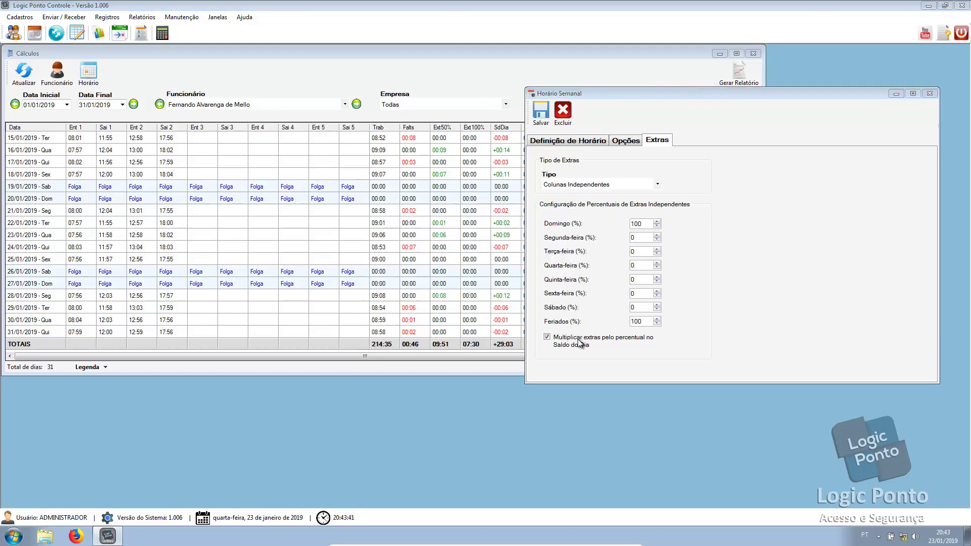
click(541, 112)
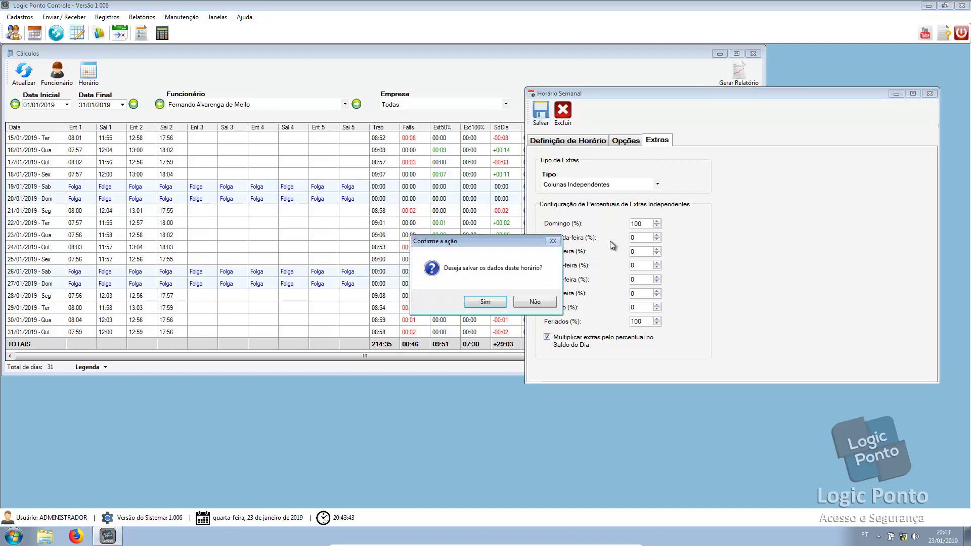
click(496, 306)
click(537, 302)
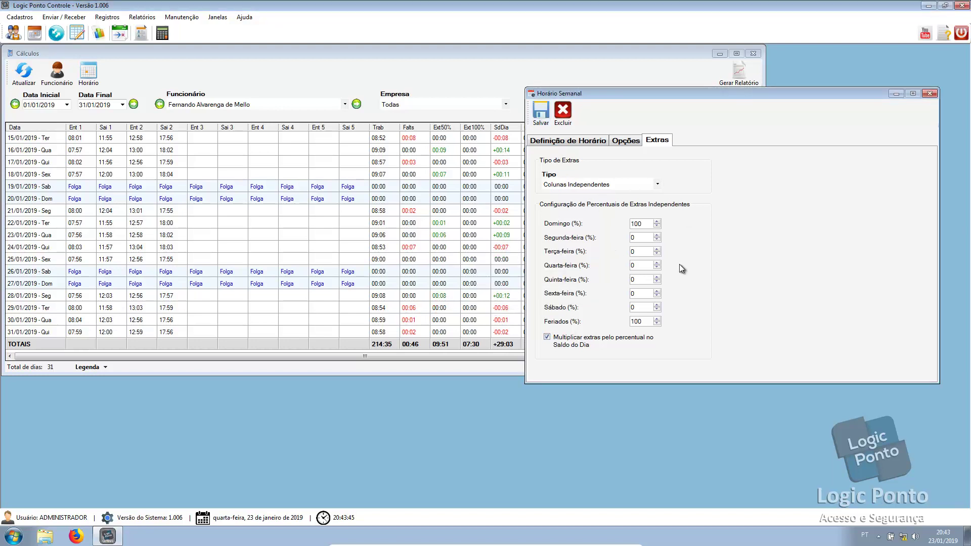
Refresh the calculations and examine the overtime and daily balances on 4, 9 and 13 January
click(305, 63)
click(24, 72)
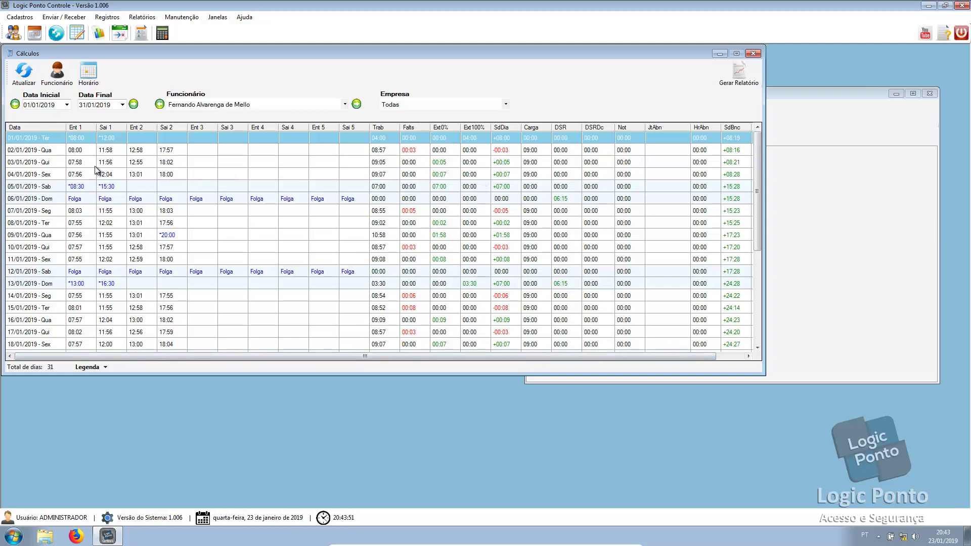
click(446, 175)
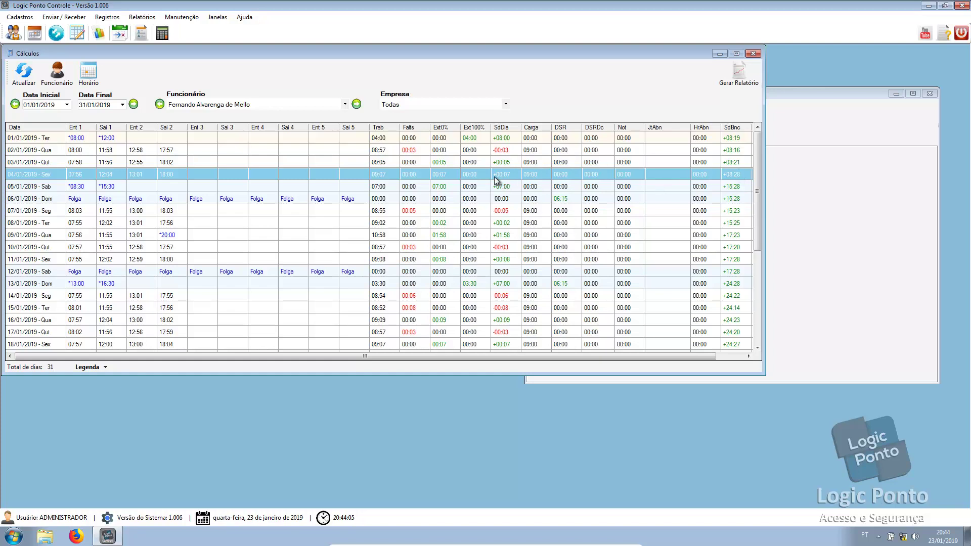
click(438, 236)
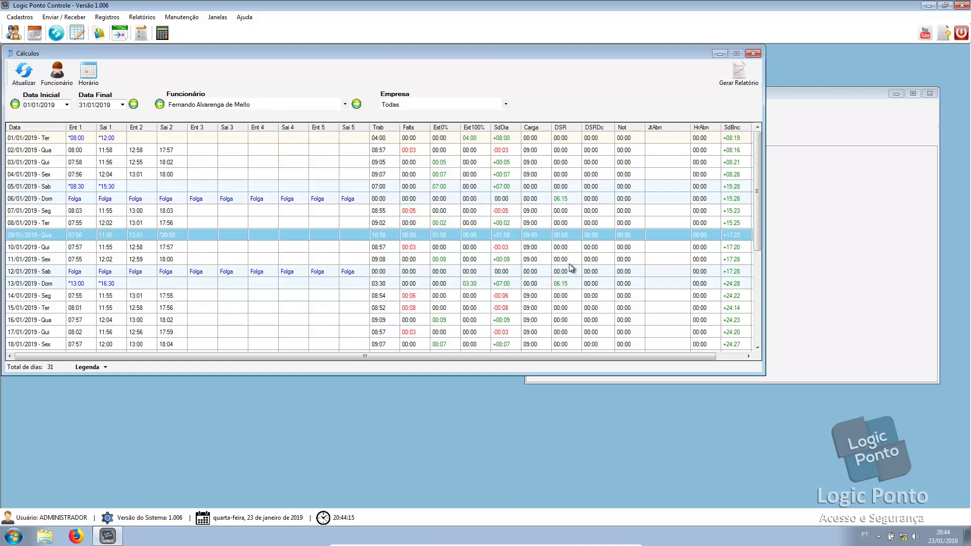
click(102, 282)
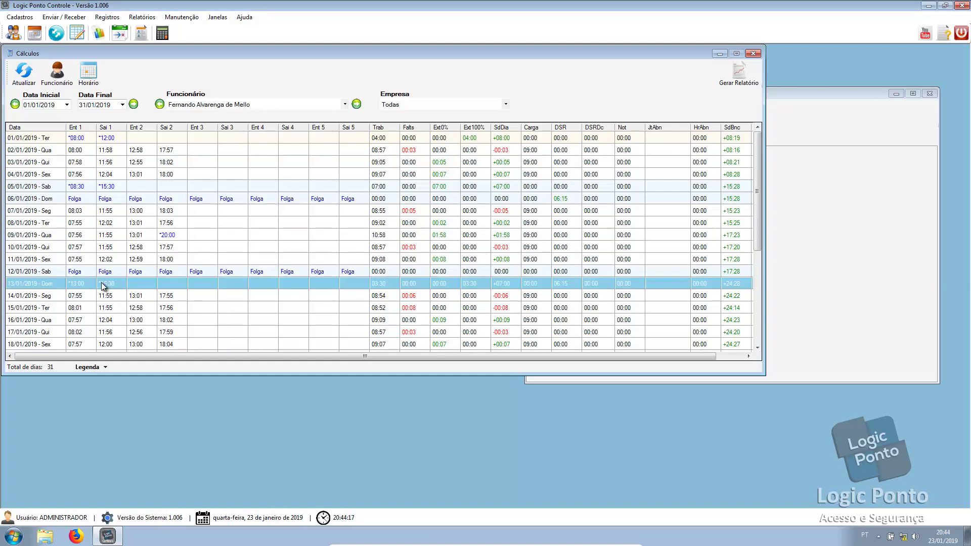